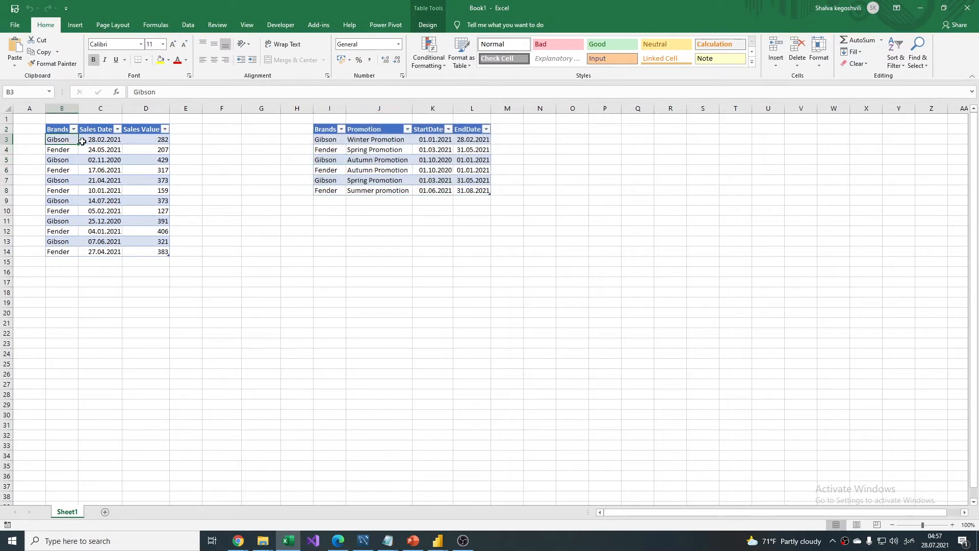
Examine the brand and sales date of the first record in the sales table.
click(65, 139)
click(113, 140)
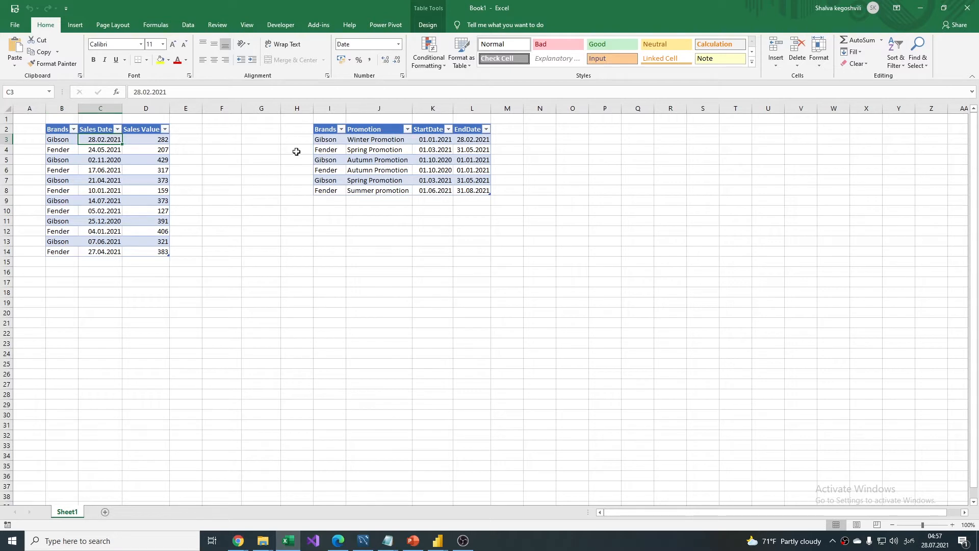
click(187, 151)
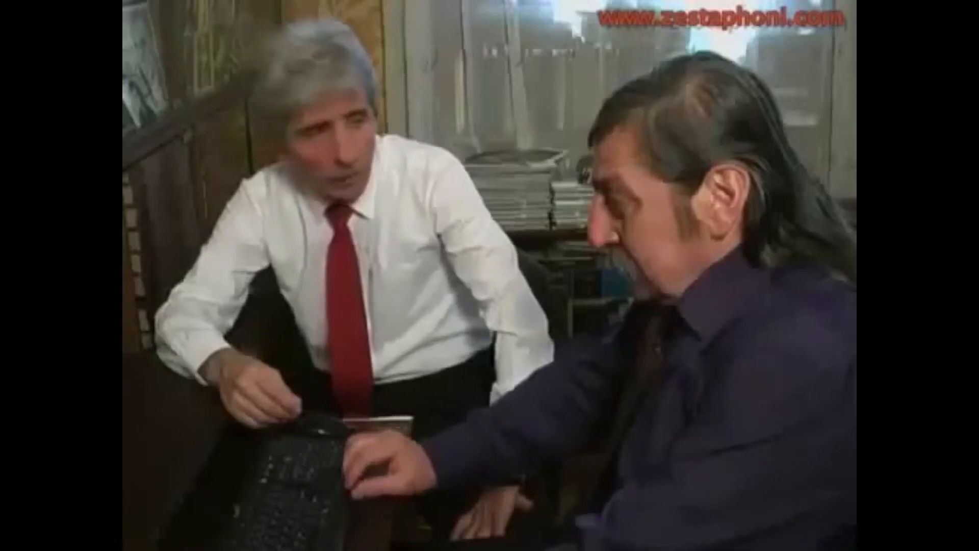
Switch to Power BI Desktop and load Table1 and Table2 from the Book1 Excel workbook.
mouse_move(438, 545)
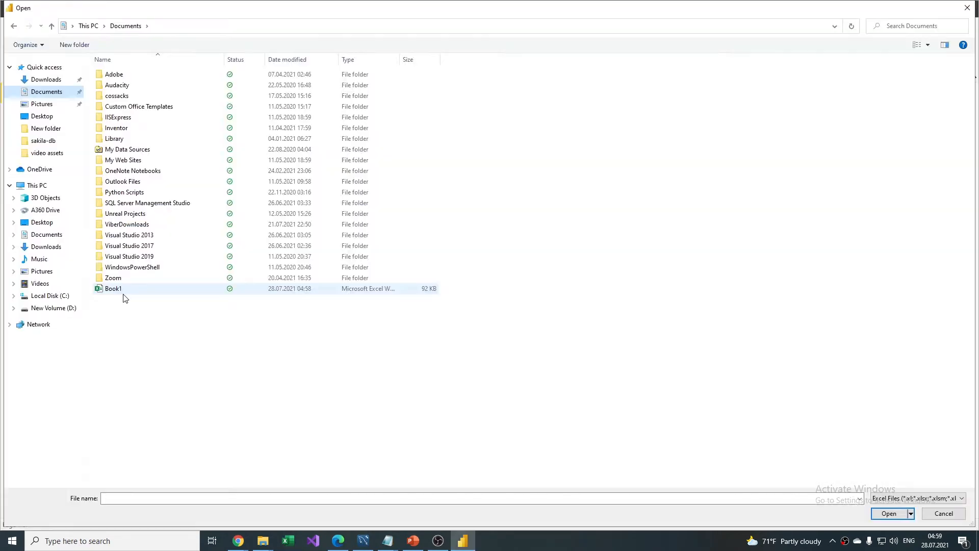
double_click(121, 293)
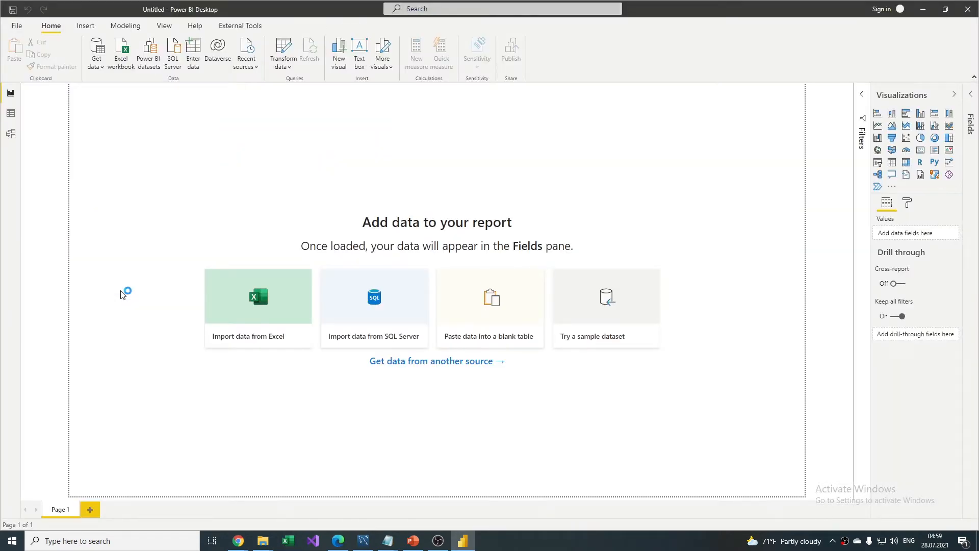
click(296, 171)
click(296, 183)
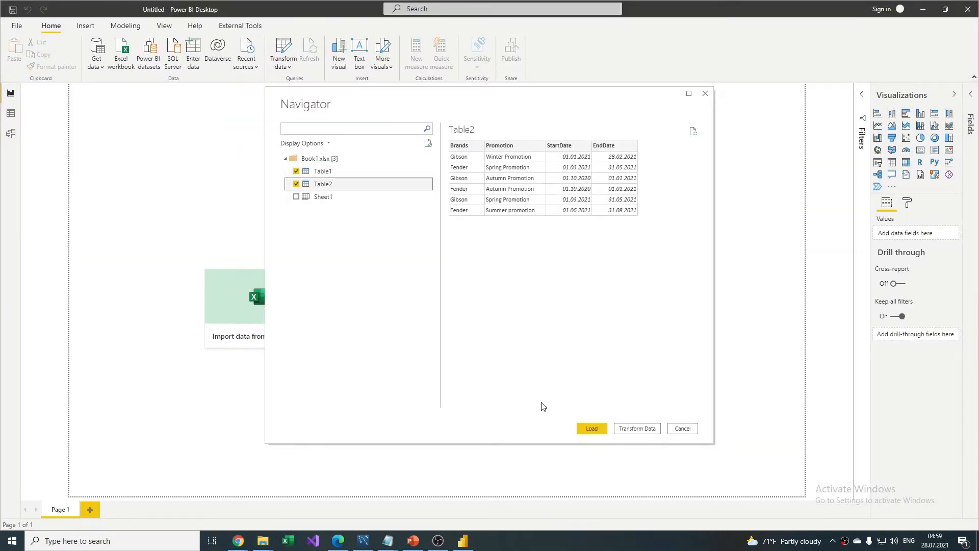
click(592, 429)
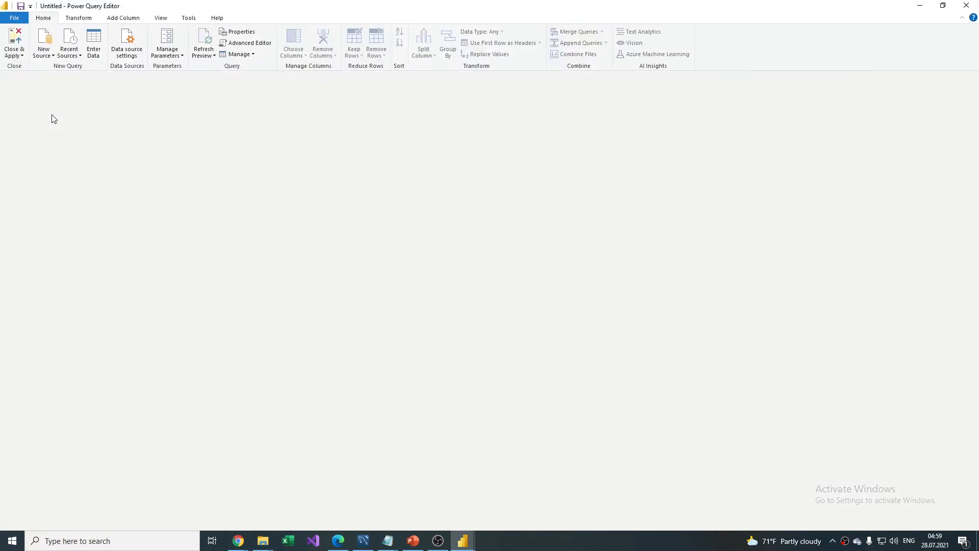
Add a custom column named Custom to the Table1 query with the formula = Table2.
click(26, 98)
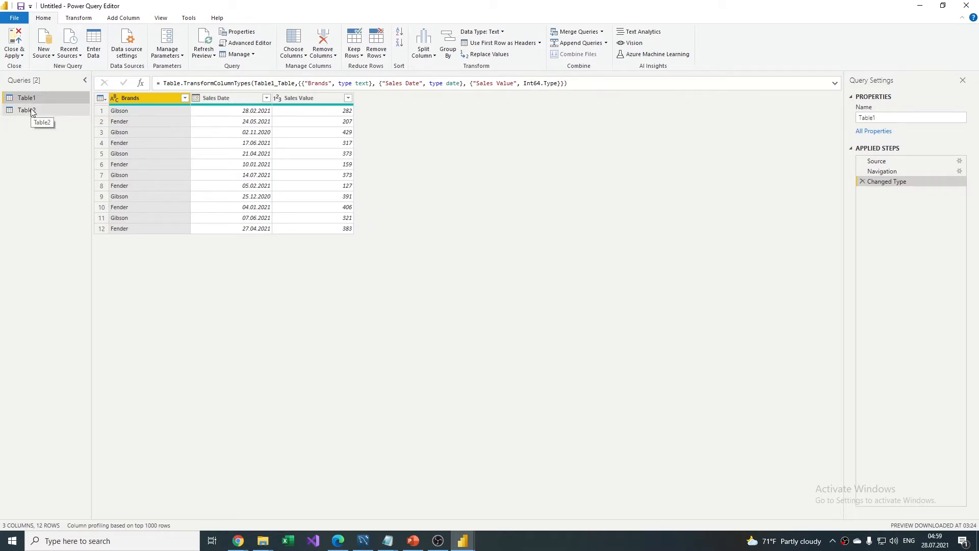
click(79, 18)
click(123, 17)
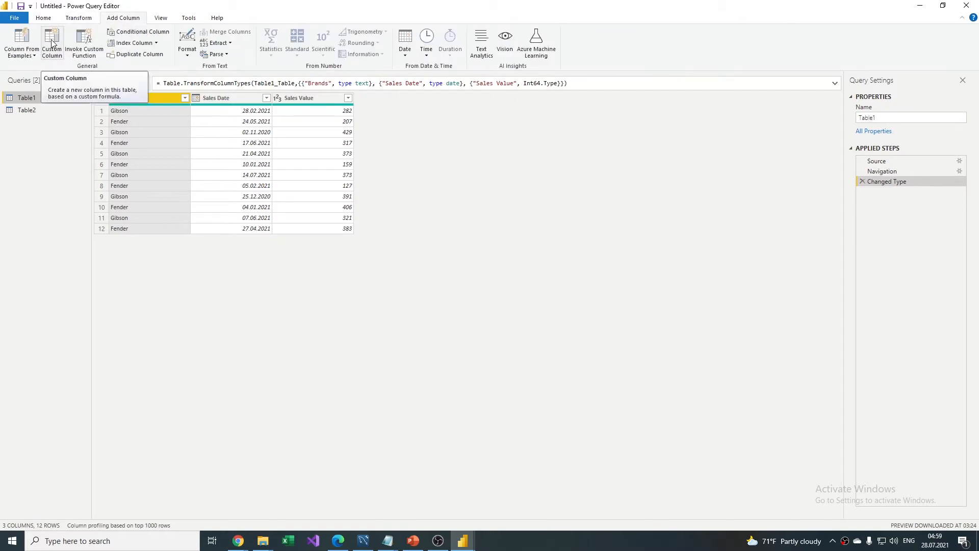
click(52, 44)
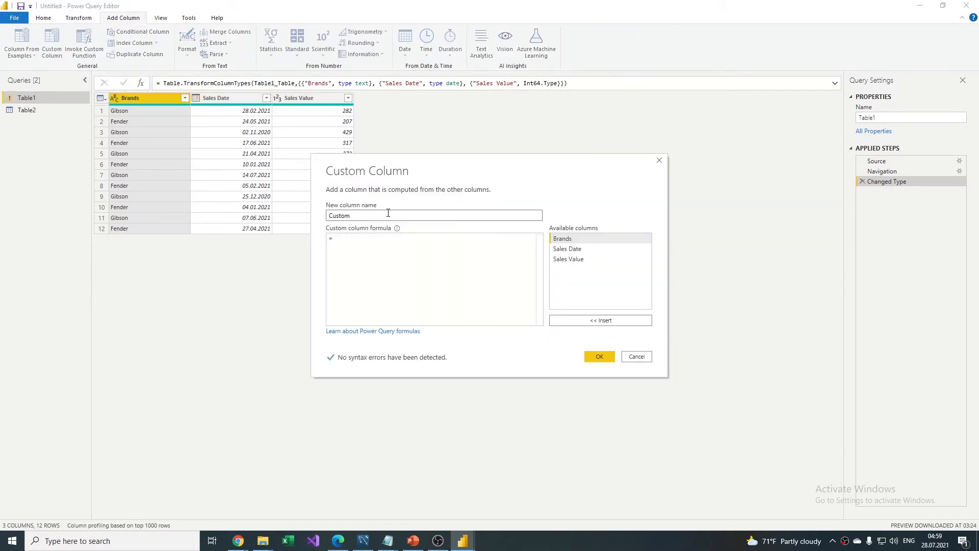
click(356, 242)
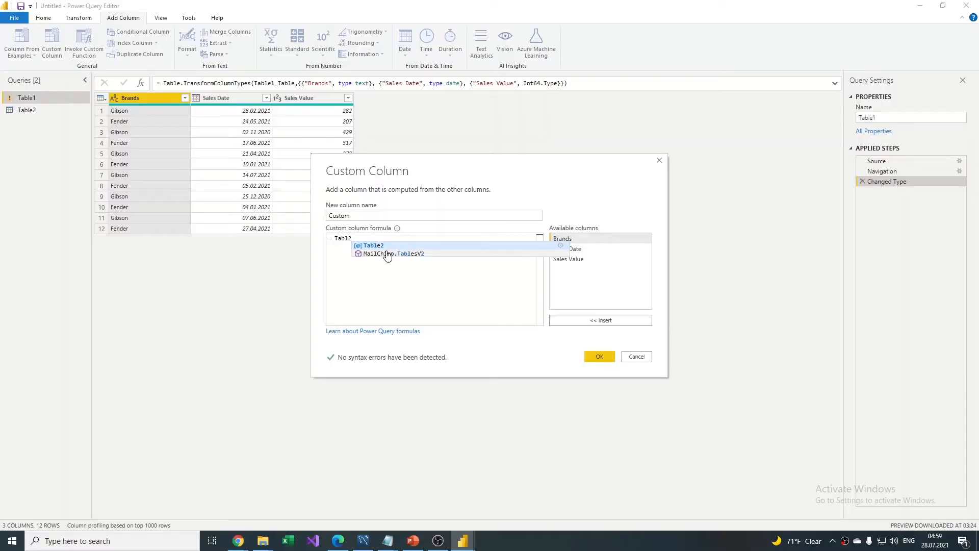
text(2)
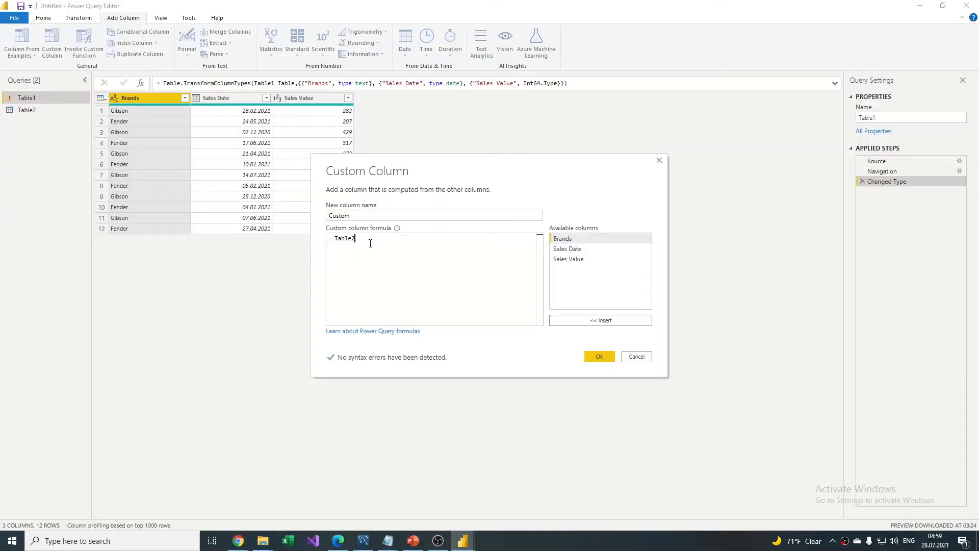
click(592, 362)
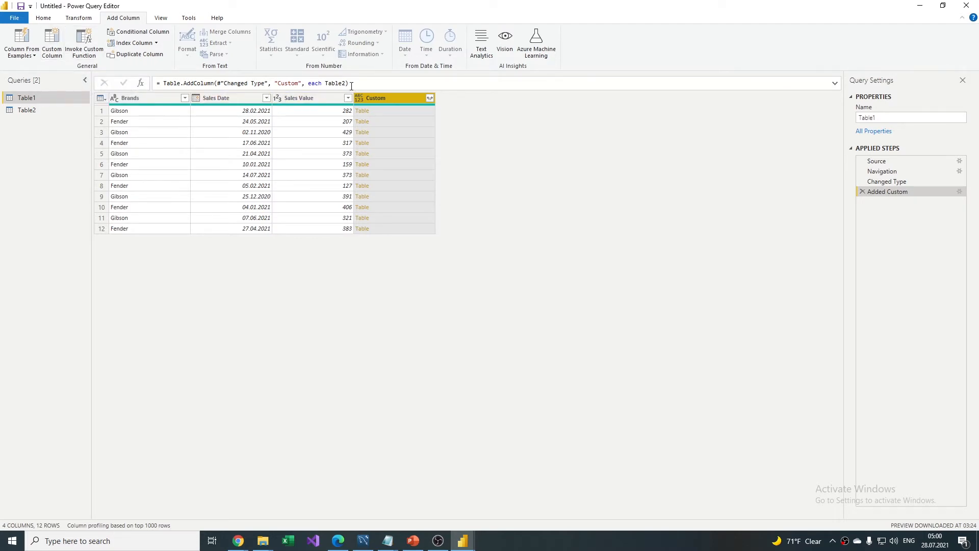
Examine the Added Custom step's formula and the Brands, Sales Date and Sales Value cells of the first row.
drag(350, 83, 133, 85)
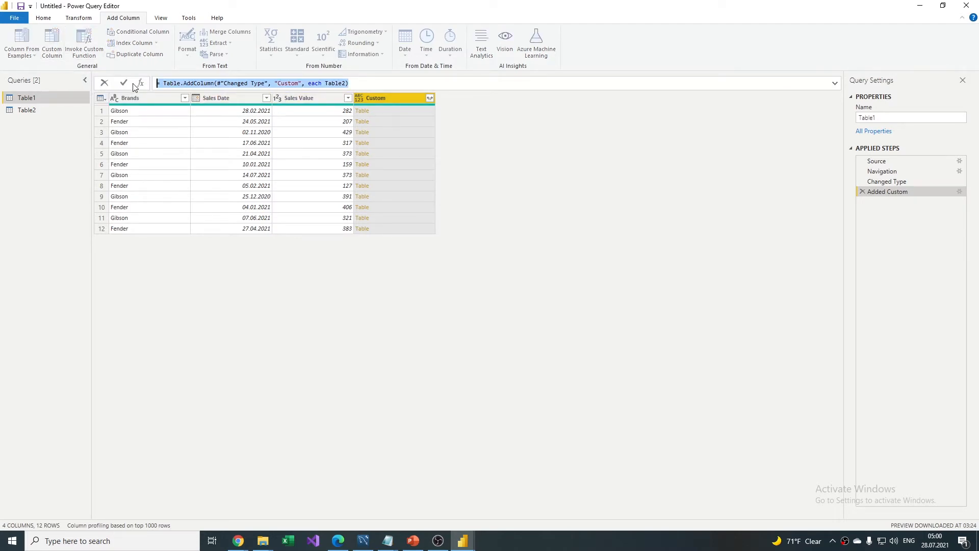
mouse_move(196, 84)
click(319, 110)
click(299, 111)
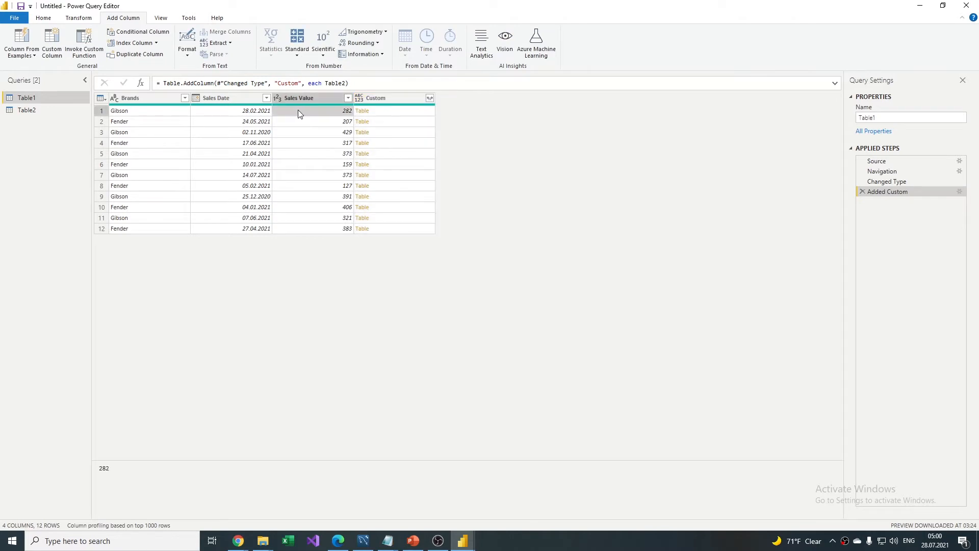
click(123, 113)
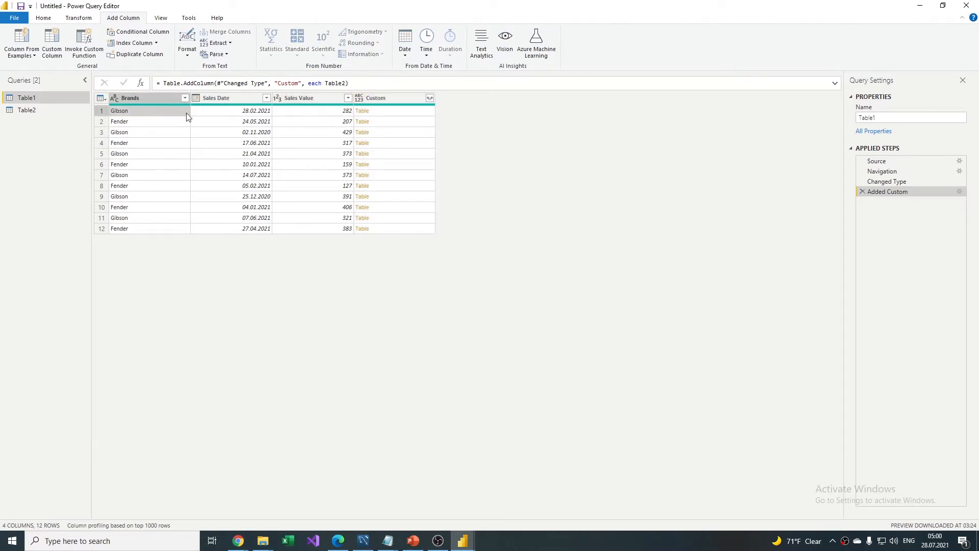
click(339, 114)
click(235, 115)
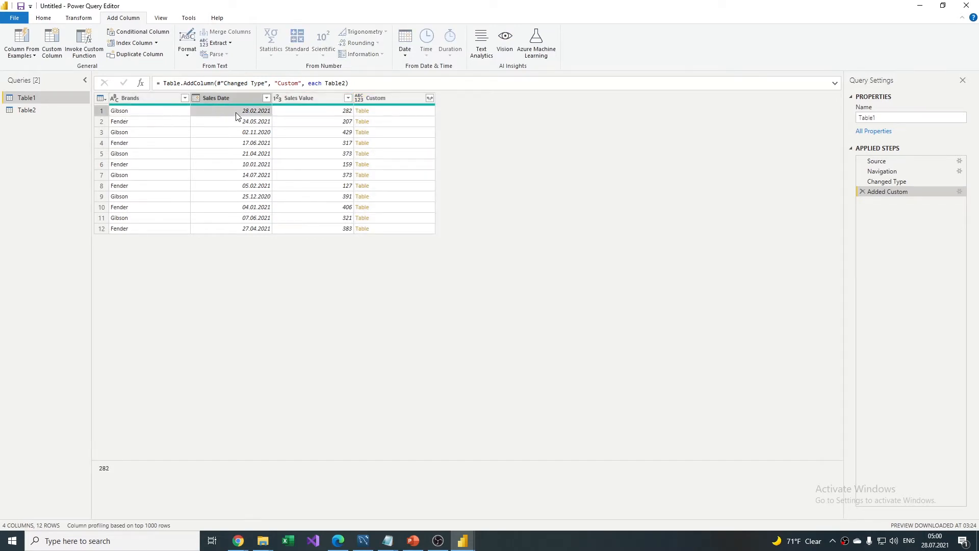
click(146, 112)
click(309, 83)
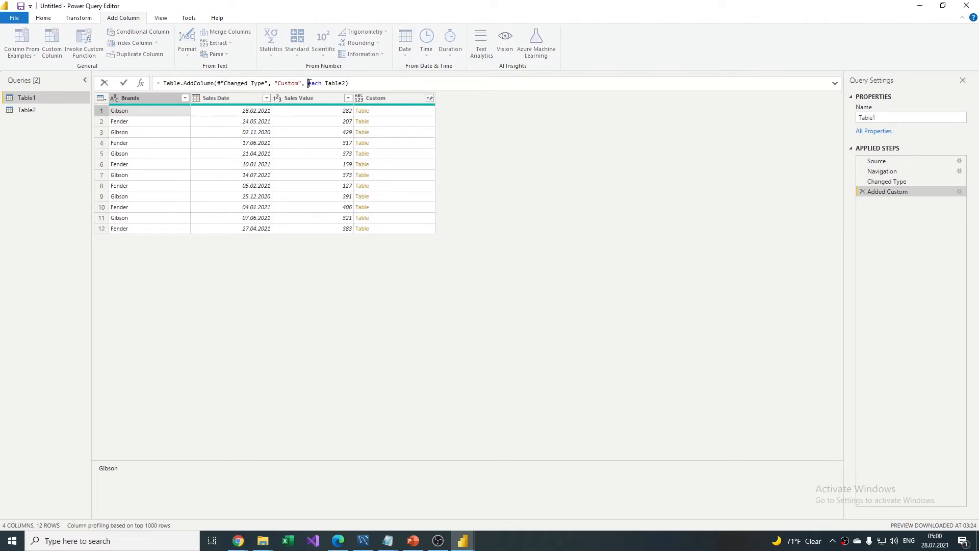
Preview the nested table in the Custom column's first row, enlarging the preview, and compare it with the Table2 query.
click(421, 109)
drag(283, 461, 309, 359)
click(31, 109)
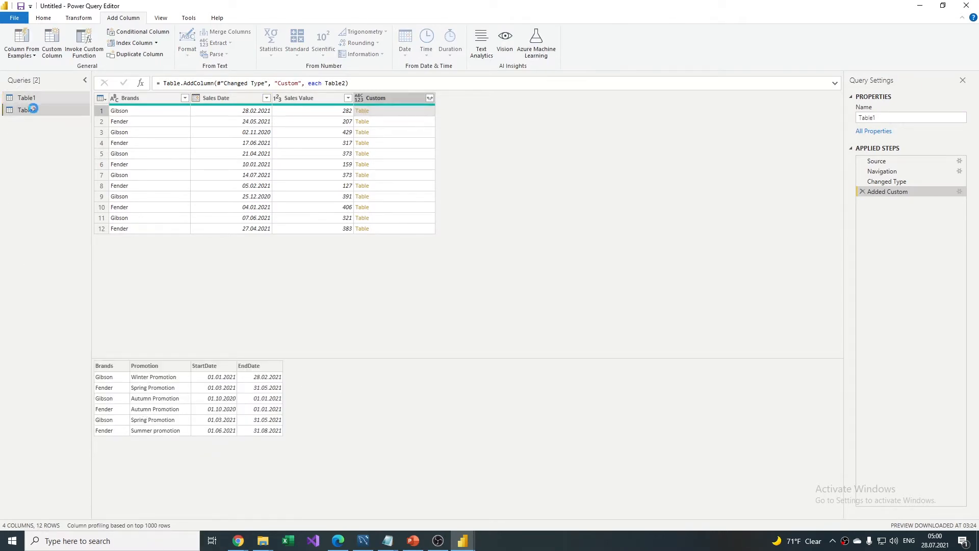
click(26, 97)
click(396, 119)
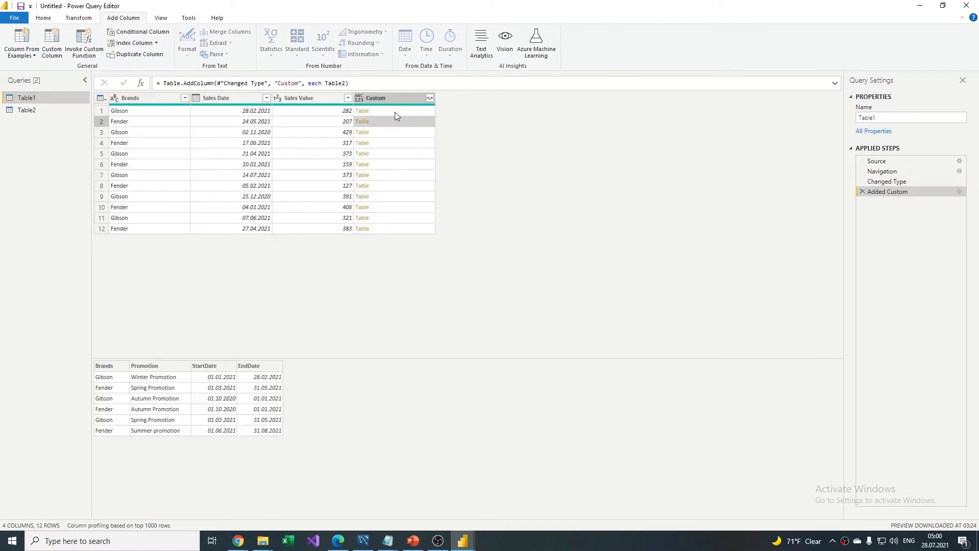
click(396, 110)
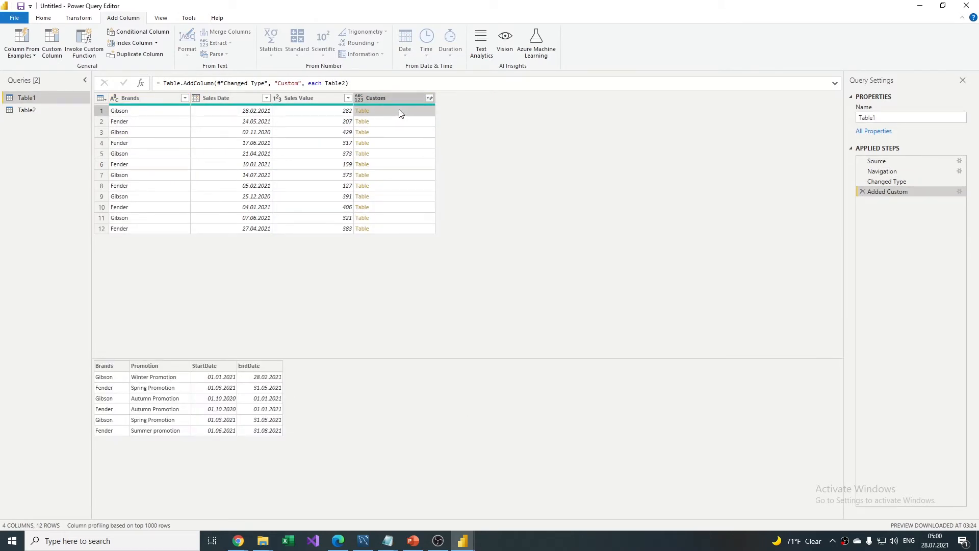
click(130, 113)
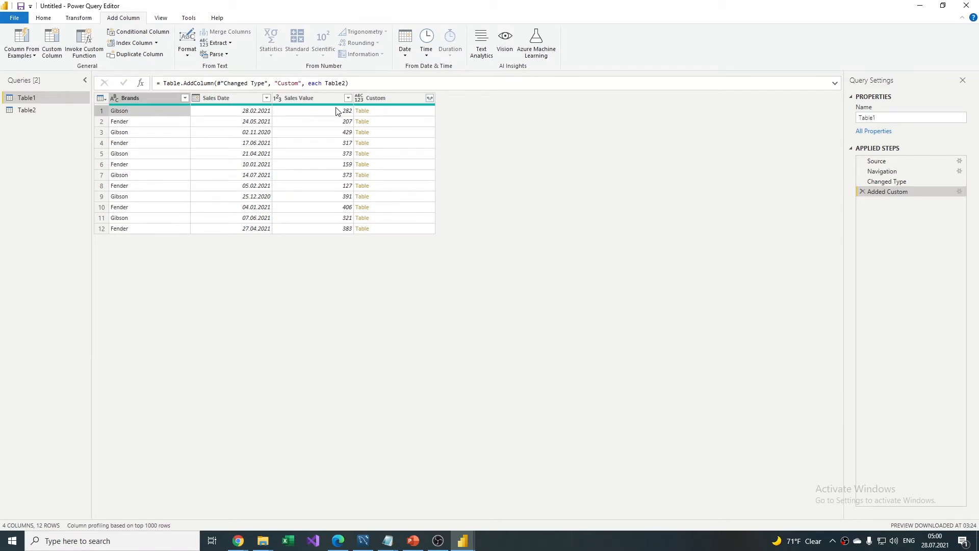
click(396, 112)
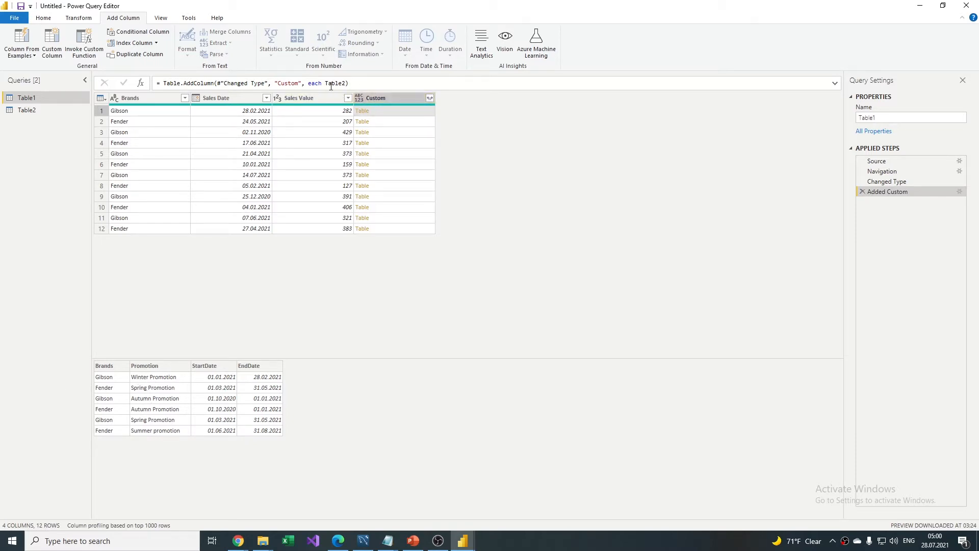
Replace the each keyword in the Added Custom formula with the explicit function declaration (F)=>.
drag(308, 84, 349, 83)
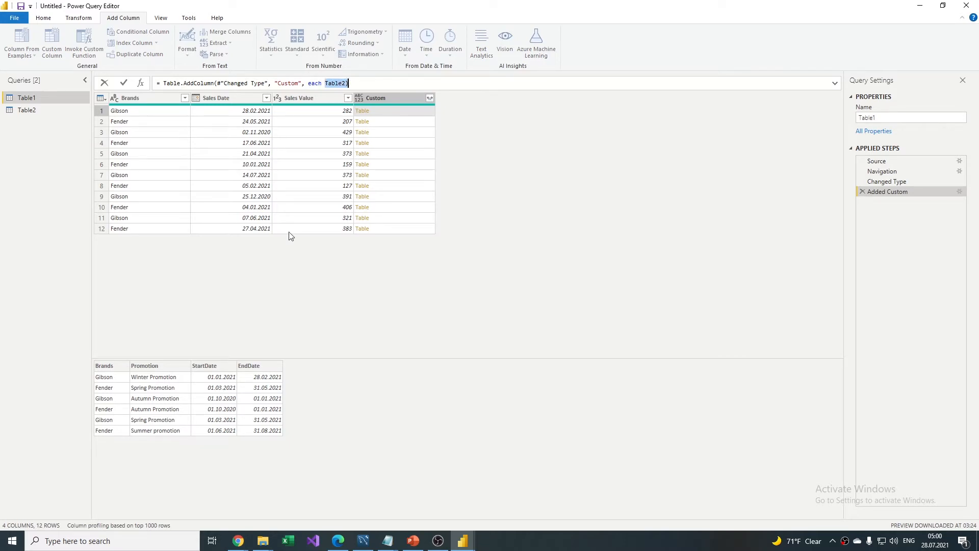
double_click(314, 83)
text(())
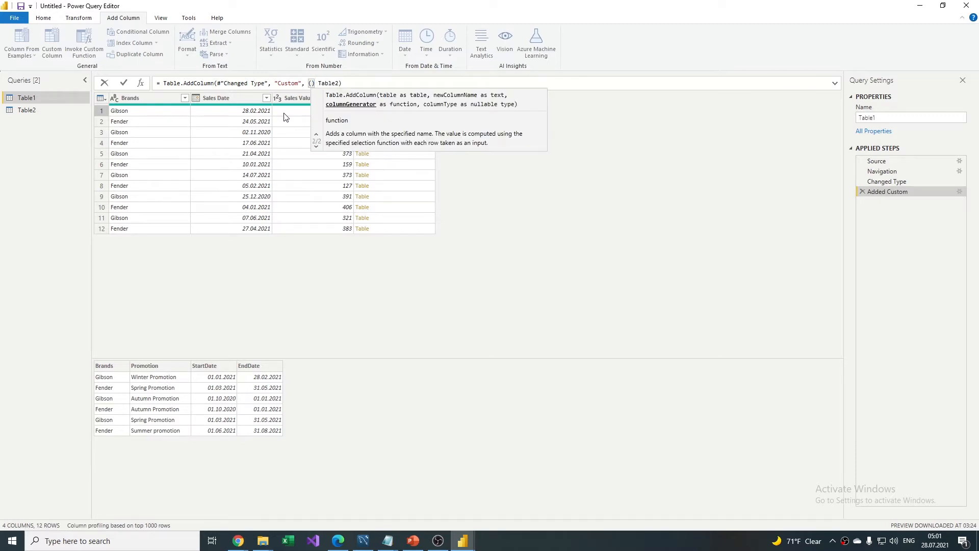
text(F)
key(Right)
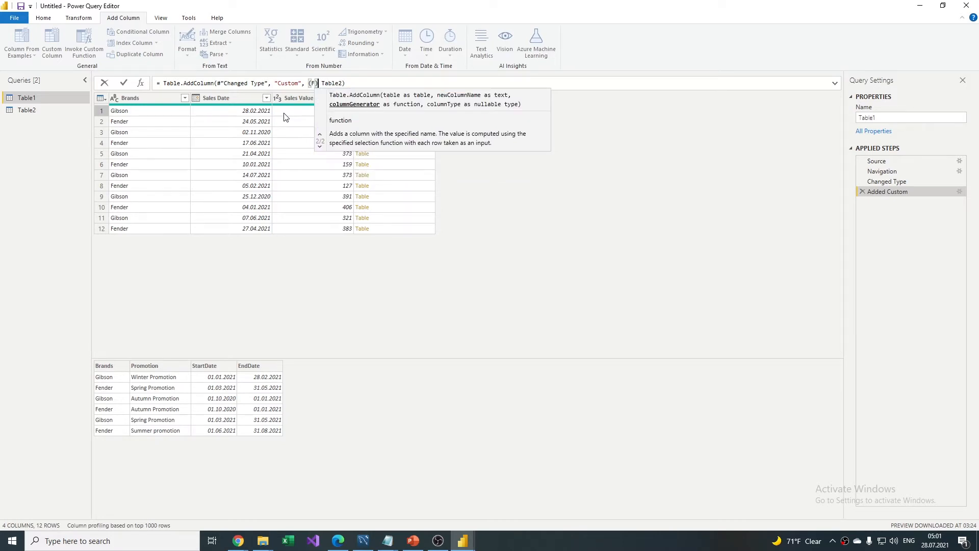
text(=)
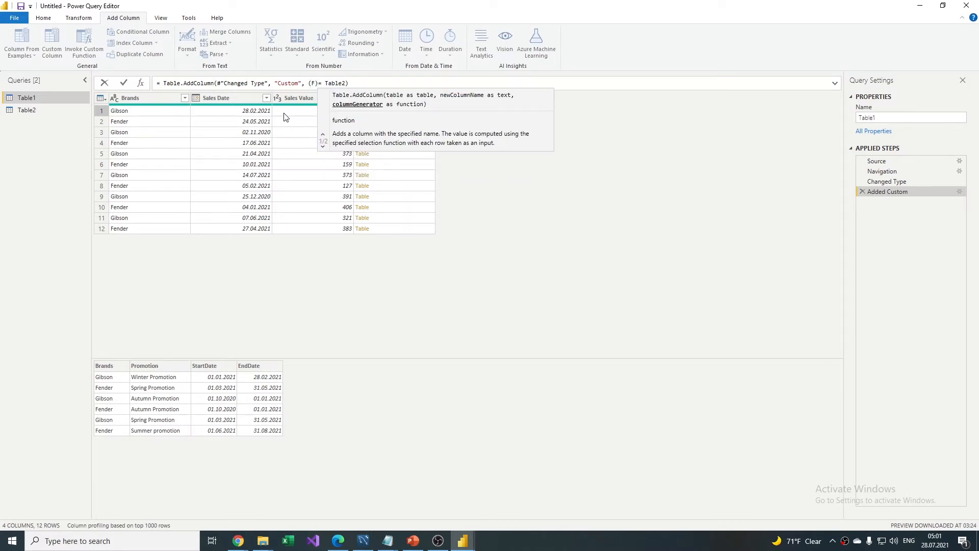
text(>)
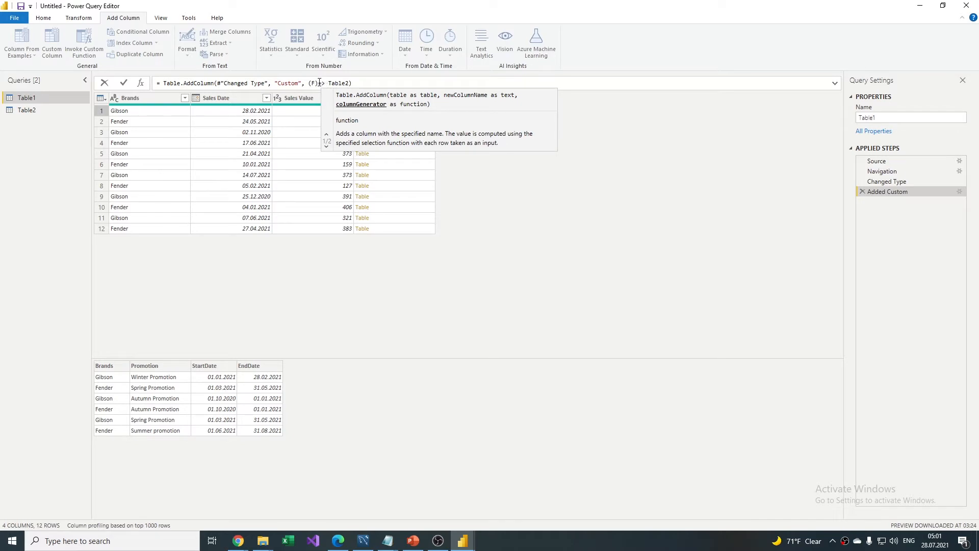
drag(318, 83, 324, 83)
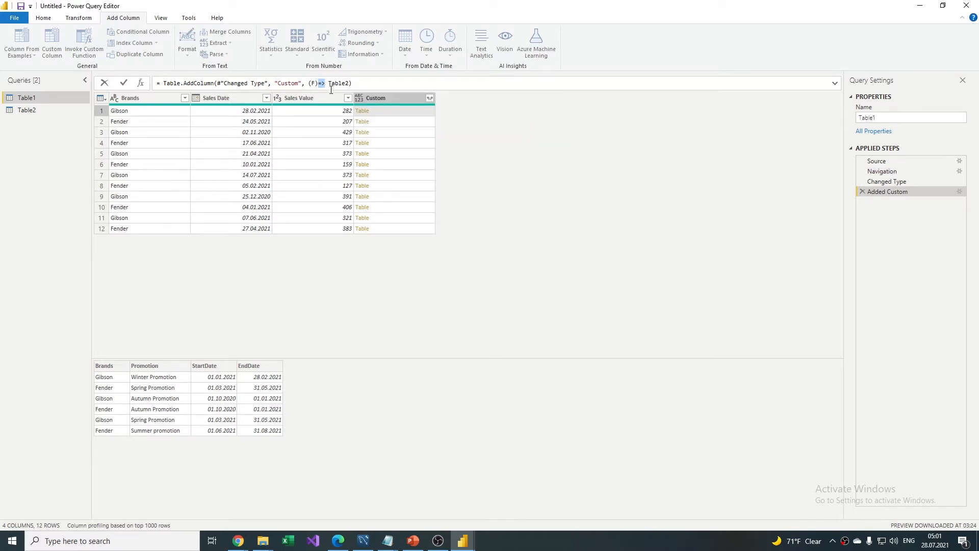
Replace the Table2 reference in the Added Custom formula with a Table.SelectRows call that takes Table2 as its table argument.
key(Right)
text(Table.Se)
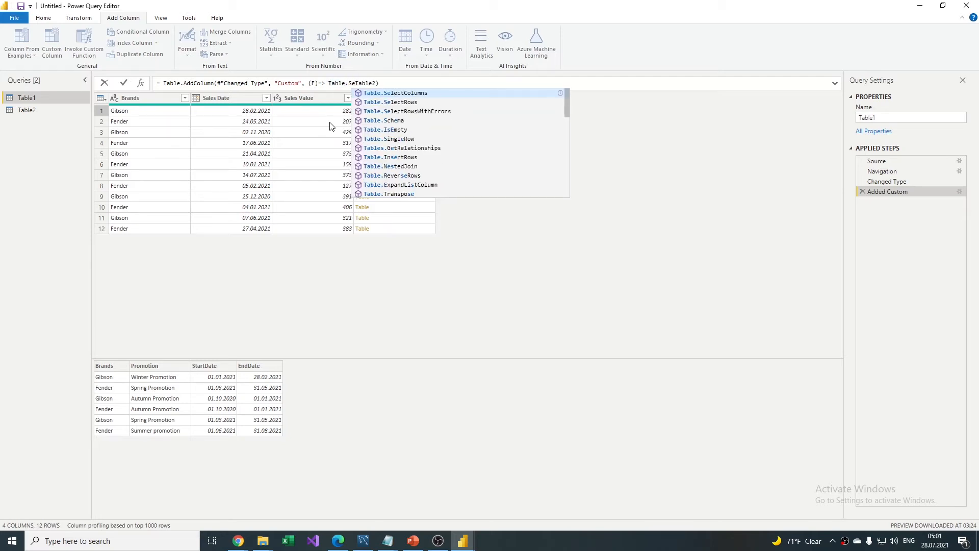
key(Down)
key(Tab)
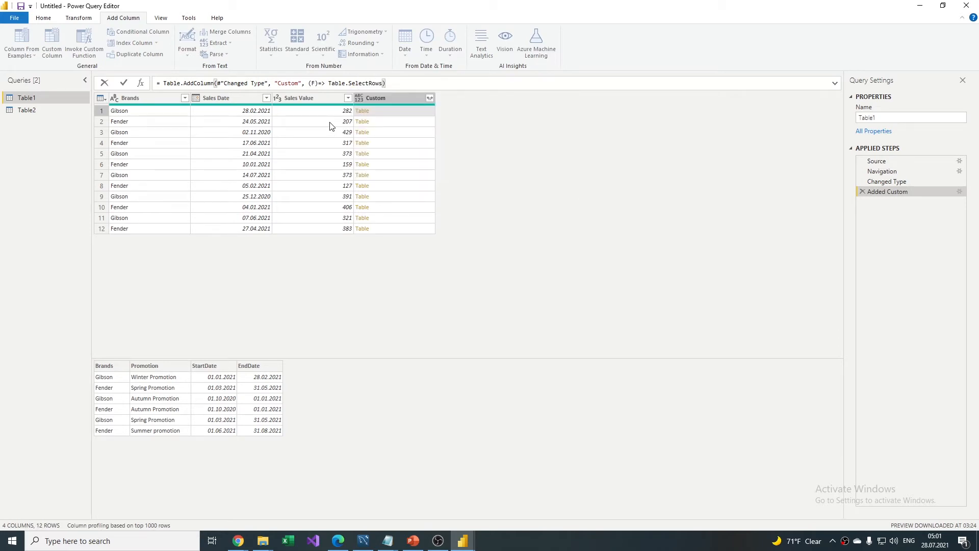
text(()
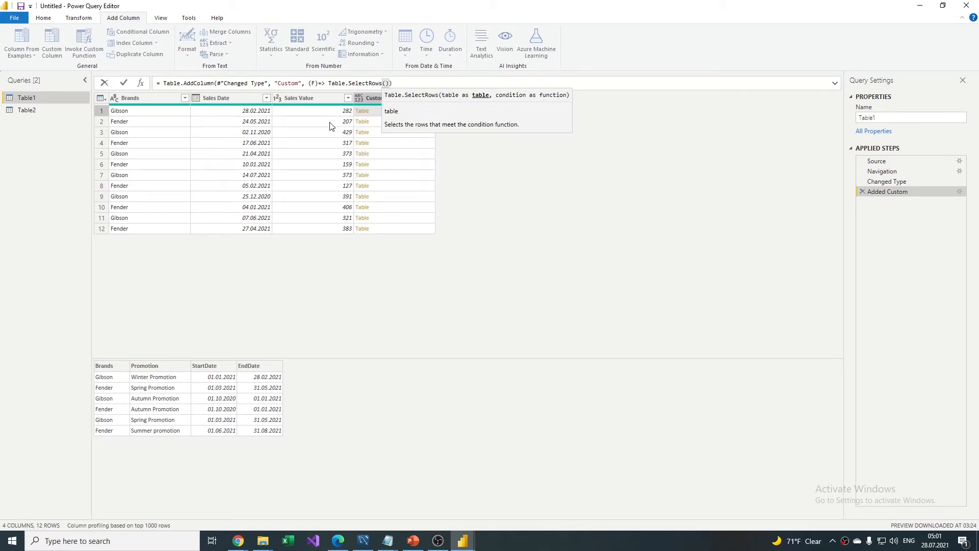
text(table)
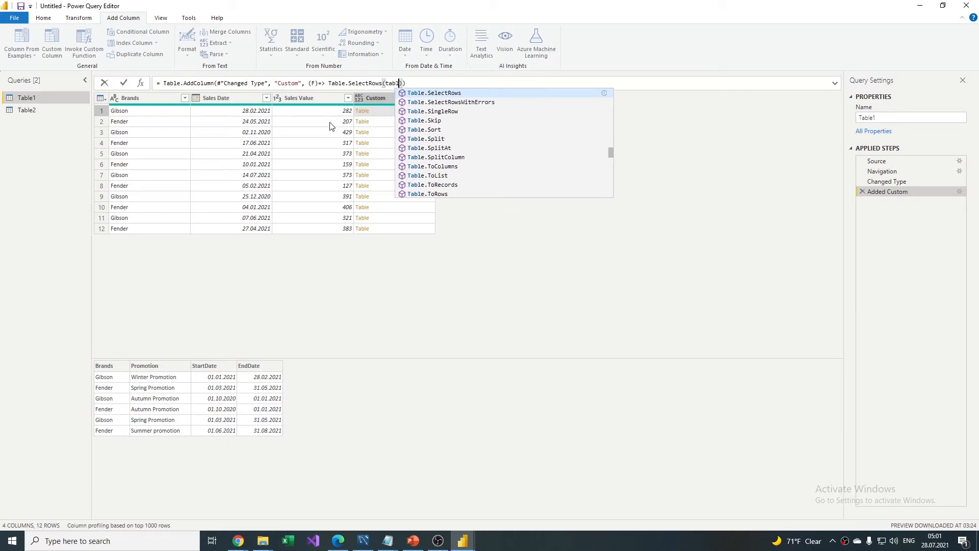
text(2)
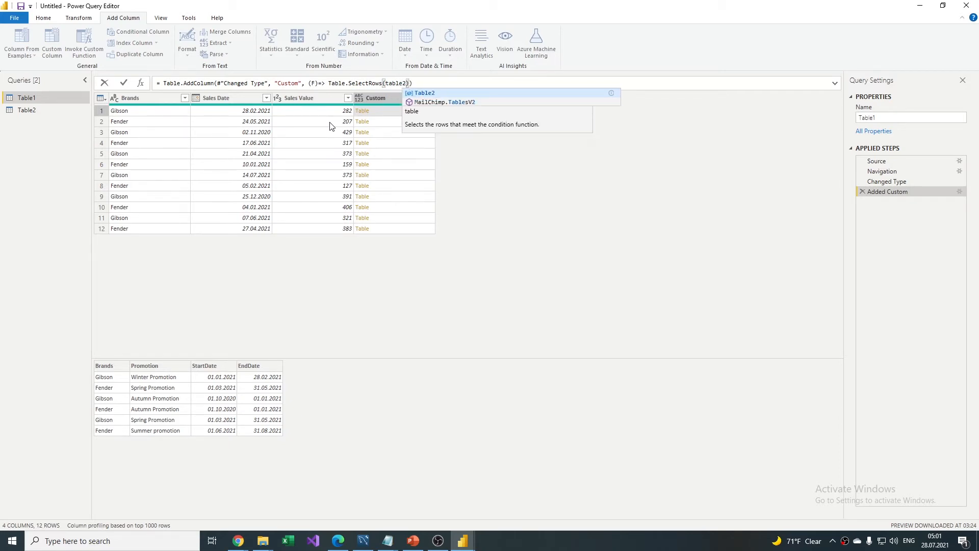
key(Tab)
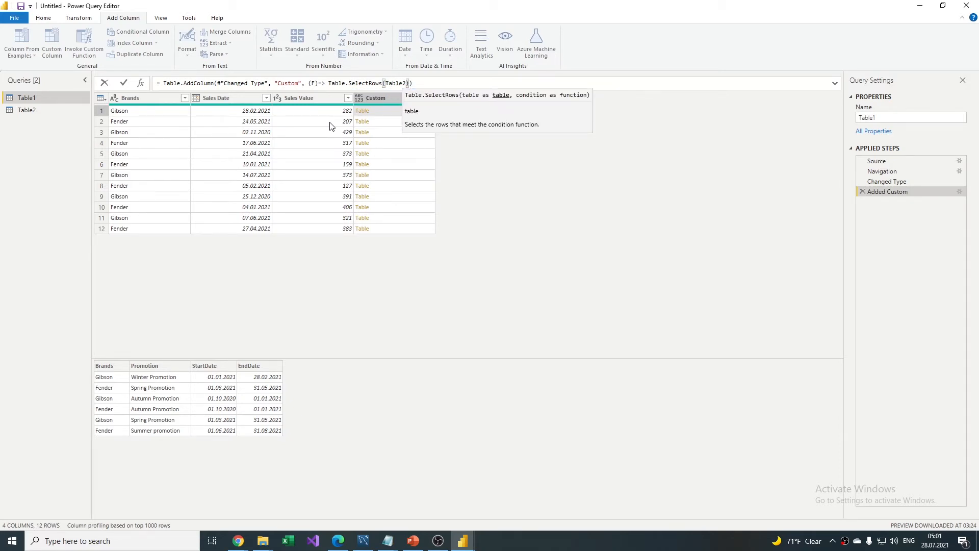
text(,)
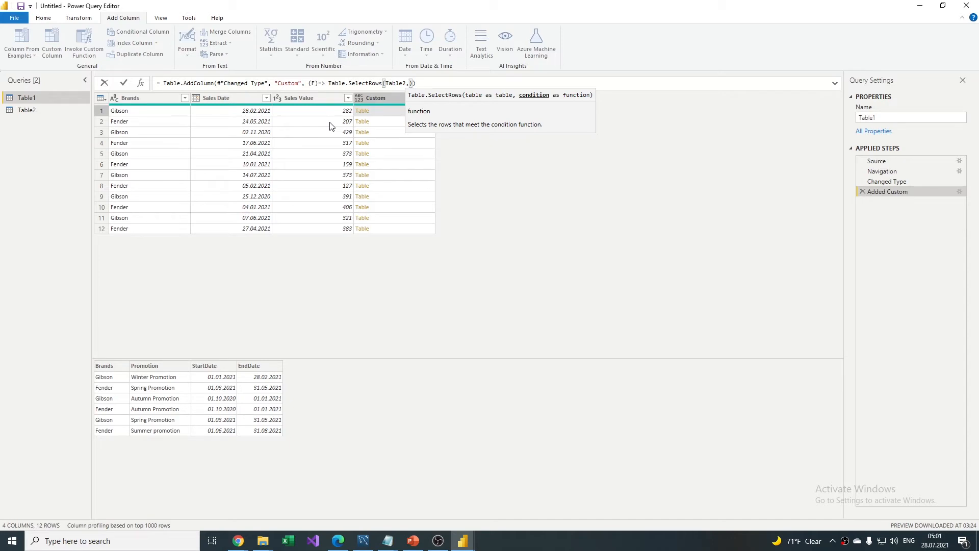
Declare the Table.SelectRows condition as an inner function with the parameter (_)=>.
drag(308, 83, 326, 84)
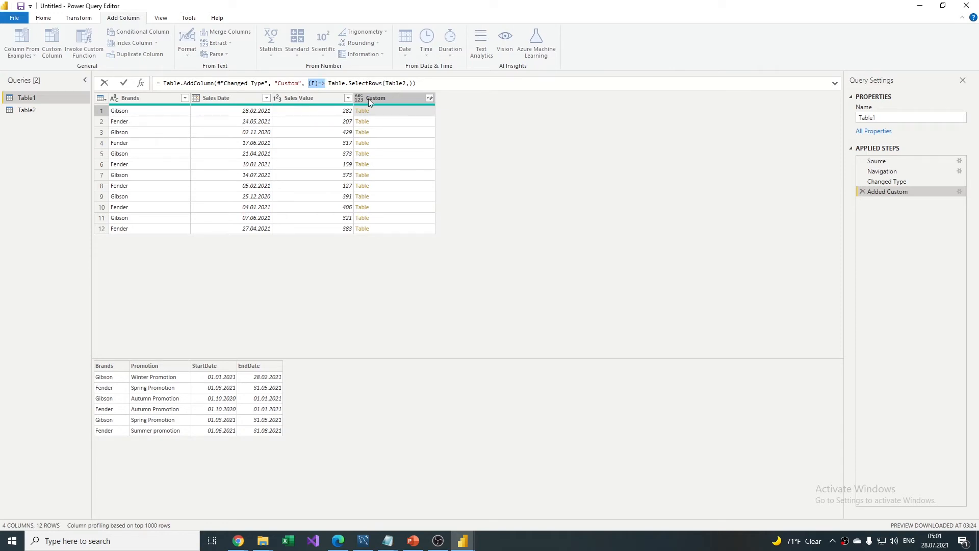
click(407, 83)
text((_)
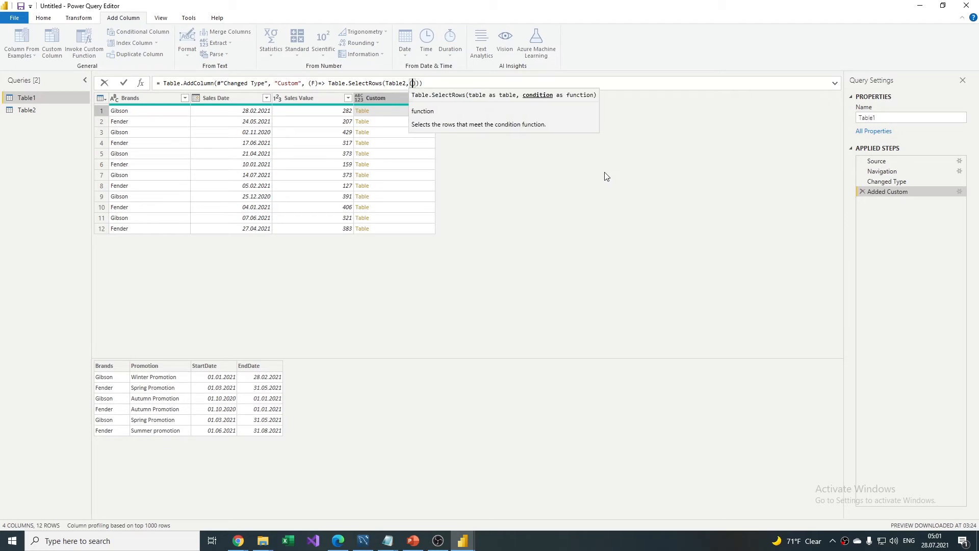
text())
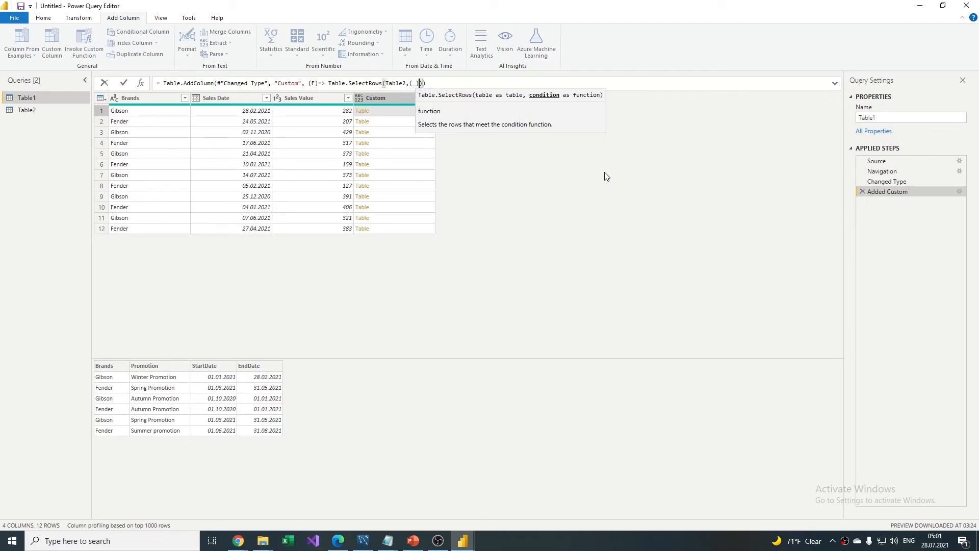
text(=>)
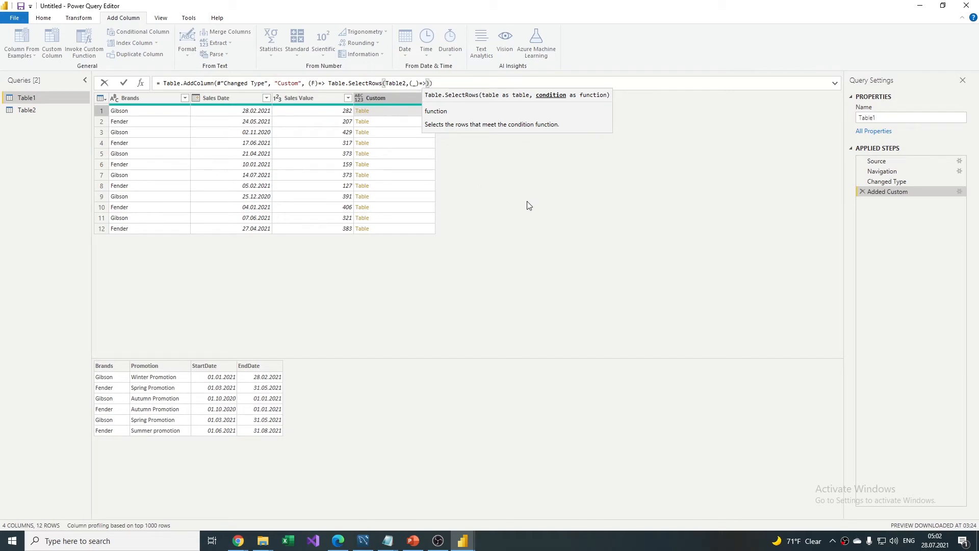
Enter the brand-matching condition F[Brands]=_[Brands] in the inner function.
text(F)
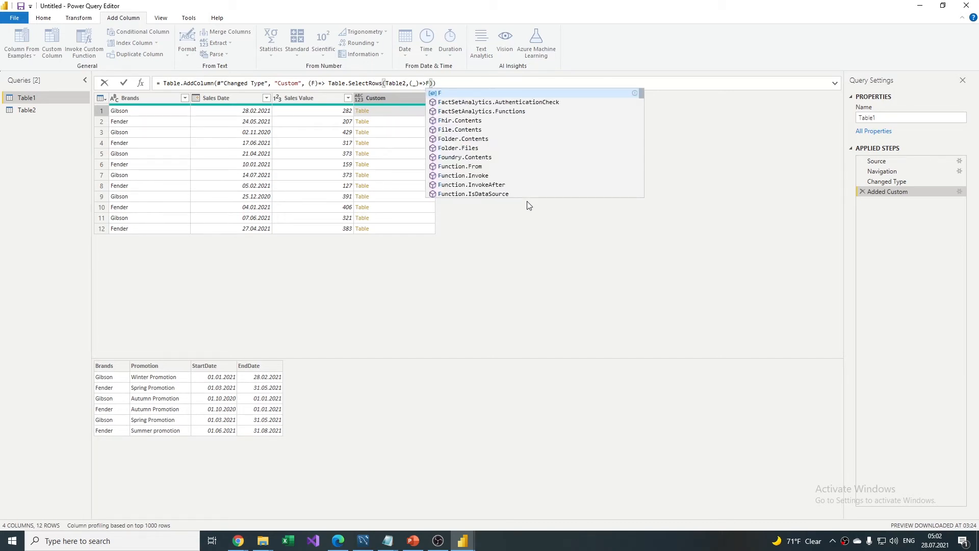
text([)
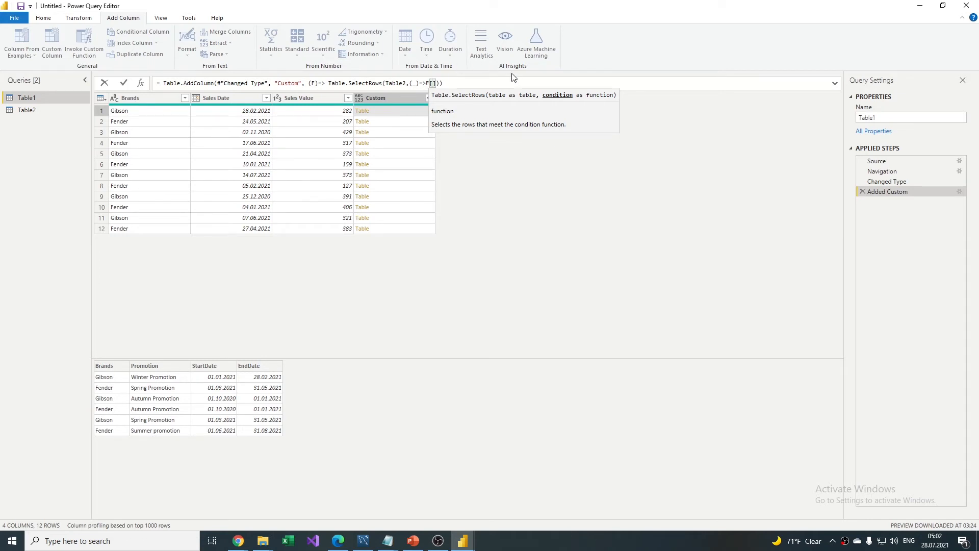
text(Brands)
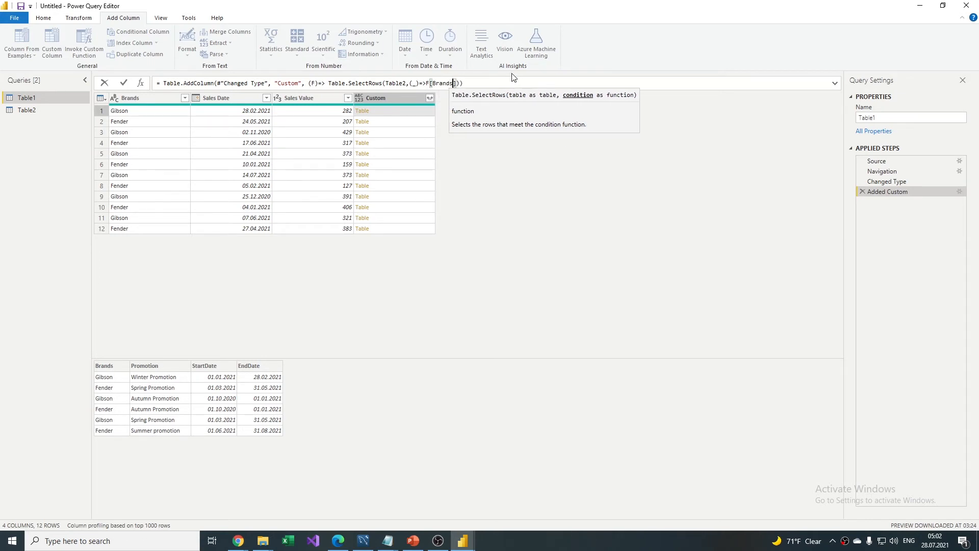
text(]=)
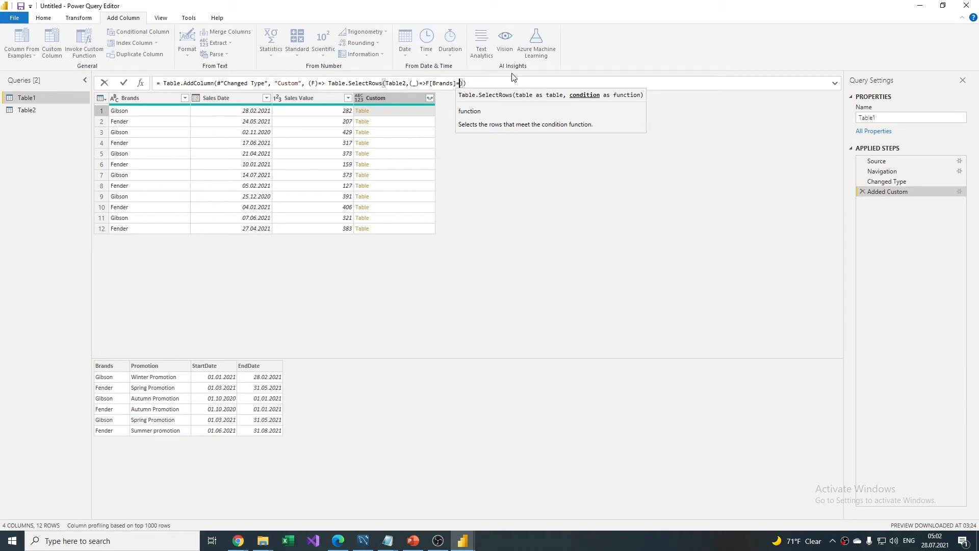
text(_)
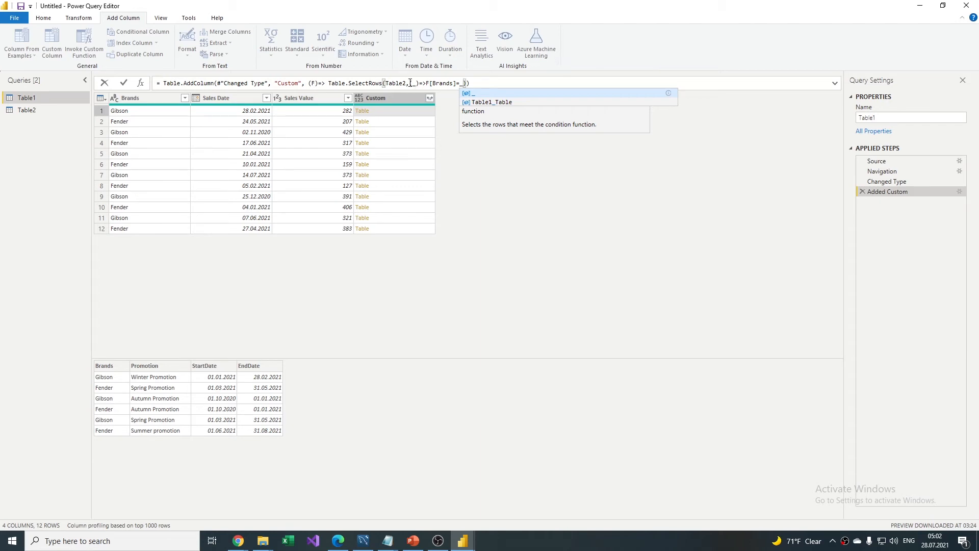
text([)
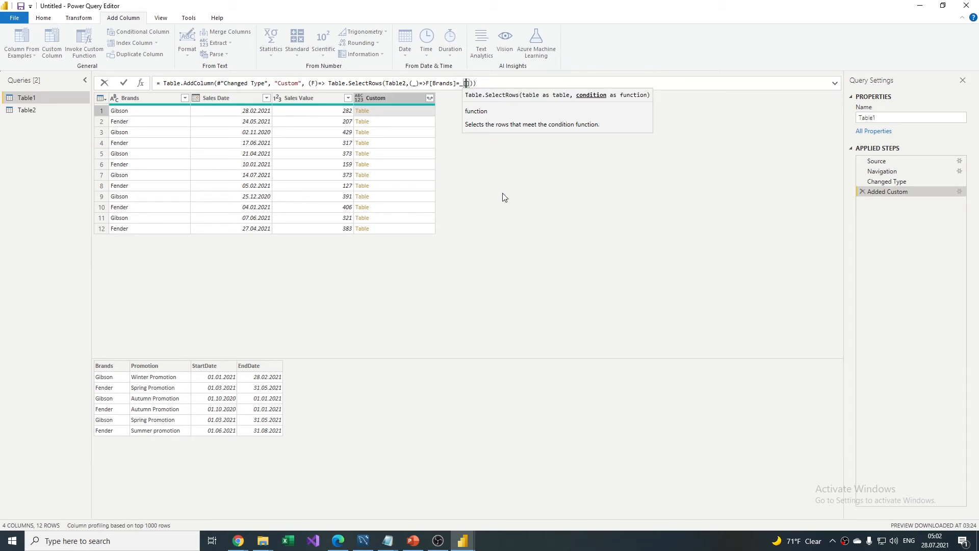
text(Brands])
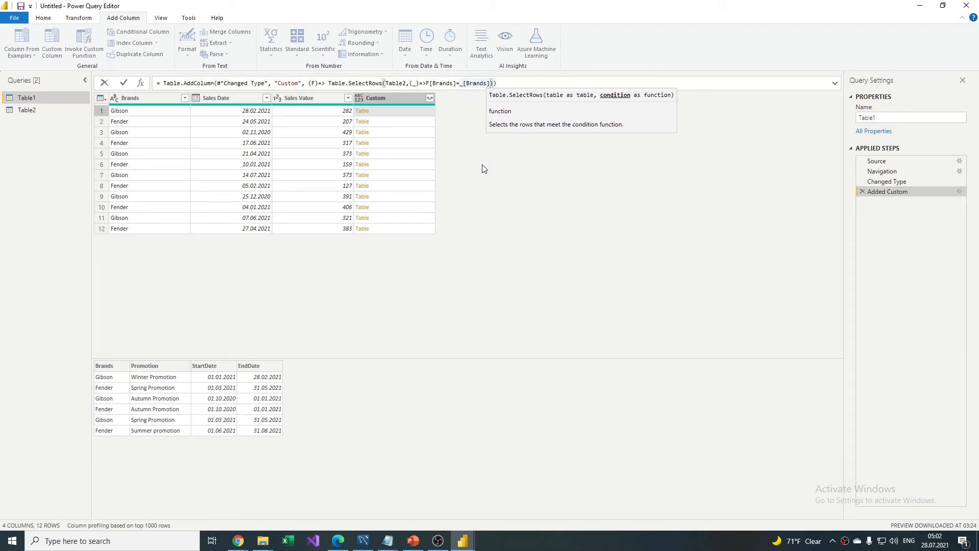
Extend the row filter with the start-date condition and F[Sales Date]>=_[StartDate].
text( and )
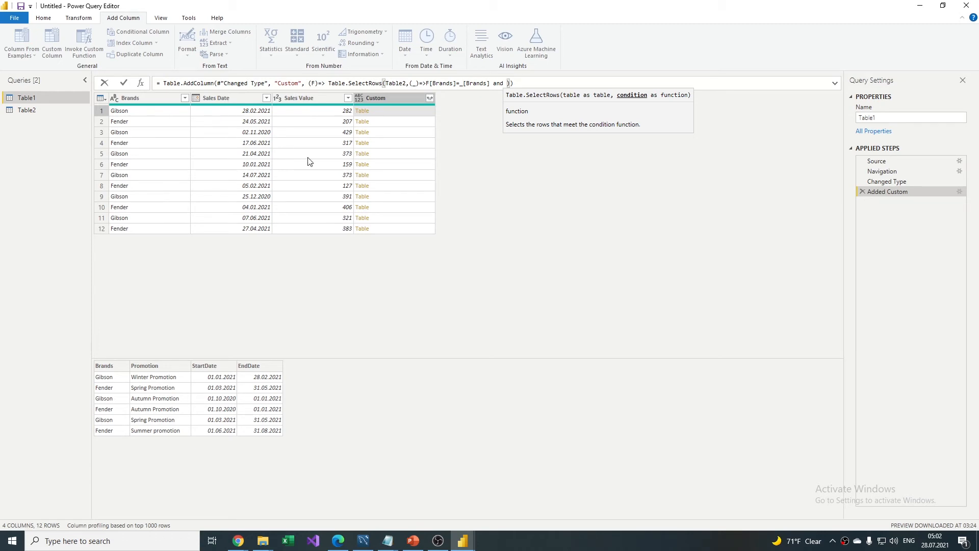
text(F[)
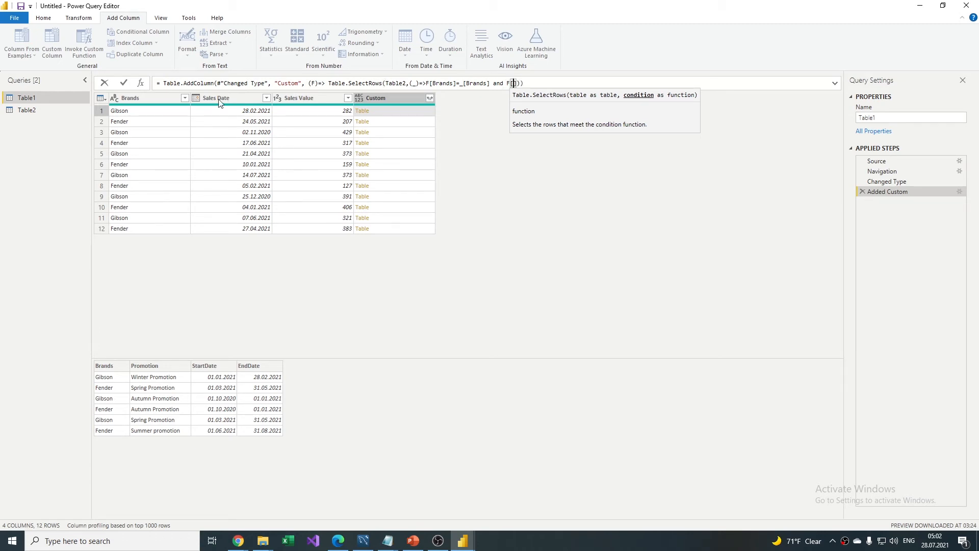
text(Sales Date]=)
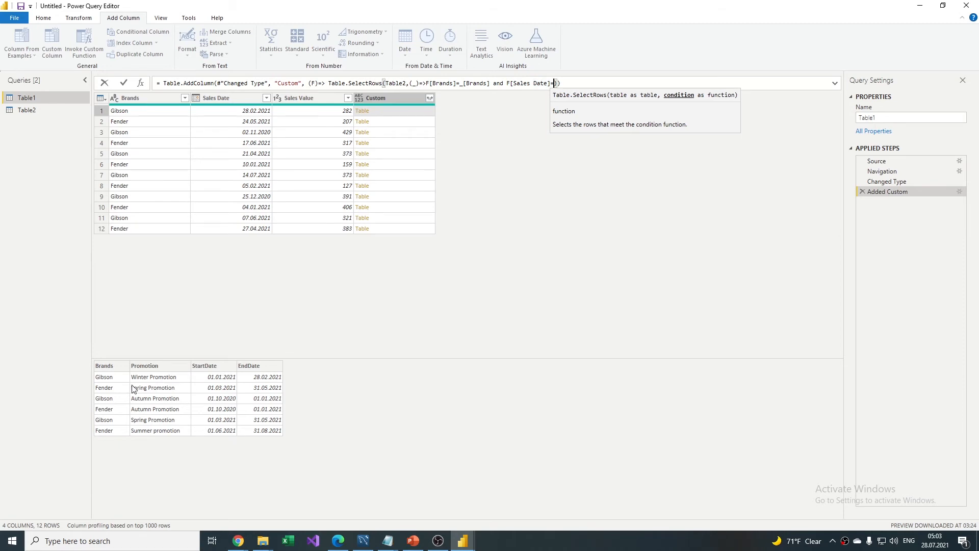
text(_[)
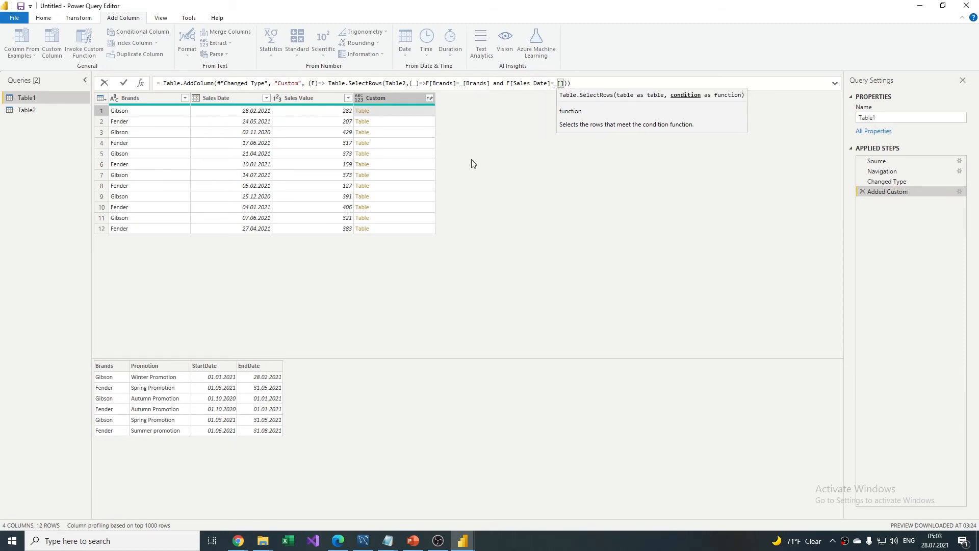
text(StartDate)
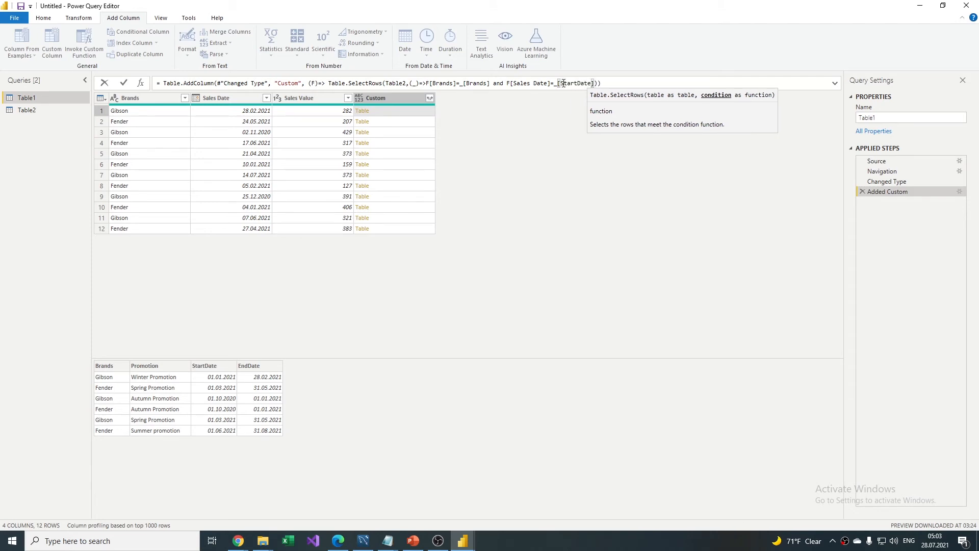
click(555, 83)
key(BackSpace)
text(>)
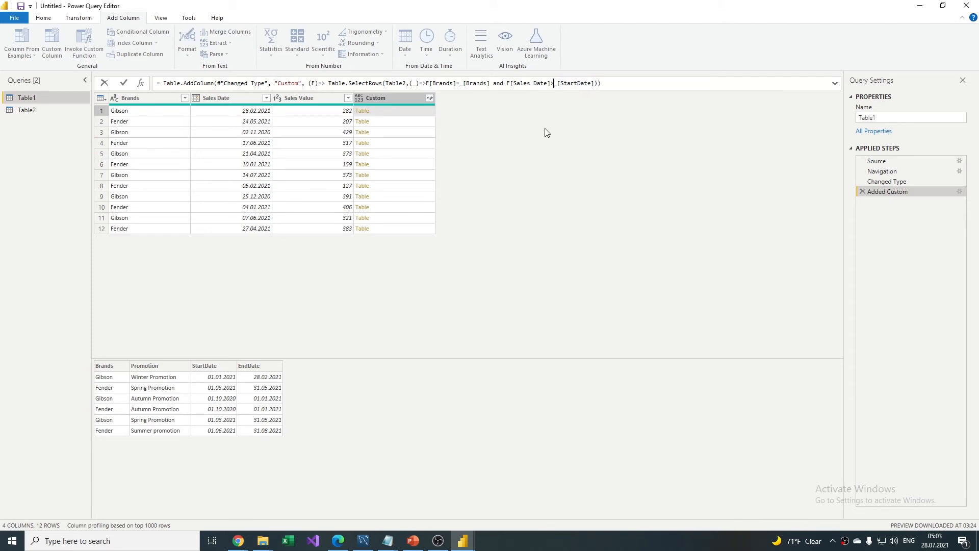
text(=)
Append a third condition, and F[Sales Date]<=_[StartDate], to the row filter and remove the extra space after it.
key(Right)
key(Right)
key(Right)
key(Right)
key(Right)
key(Right)
key(Right)
key(Right)
key(Right)
key(Right)
key(Right)
key(Right)
text(and)
text(F[Sales Date]>=_[StartDate])
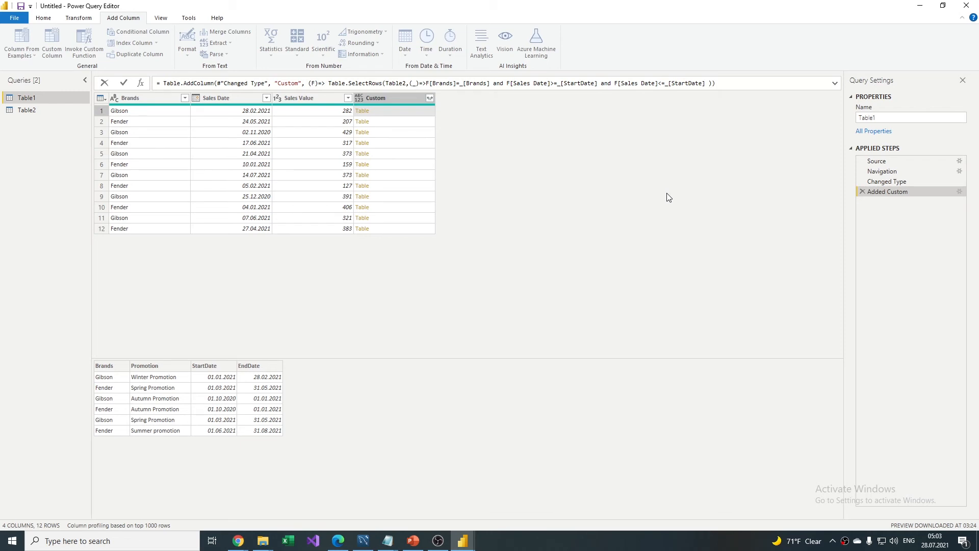
click(709, 83)
key(BackSpace)
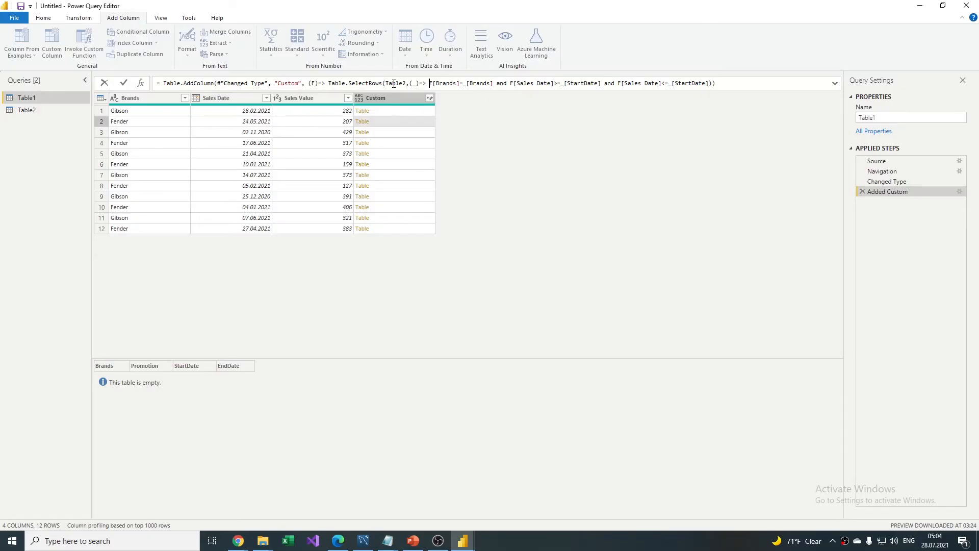
Correct the last condition of the Added Custom formula to F[Sales Date]<=_[EndDate] and apply it.
mouse_move(402, 83)
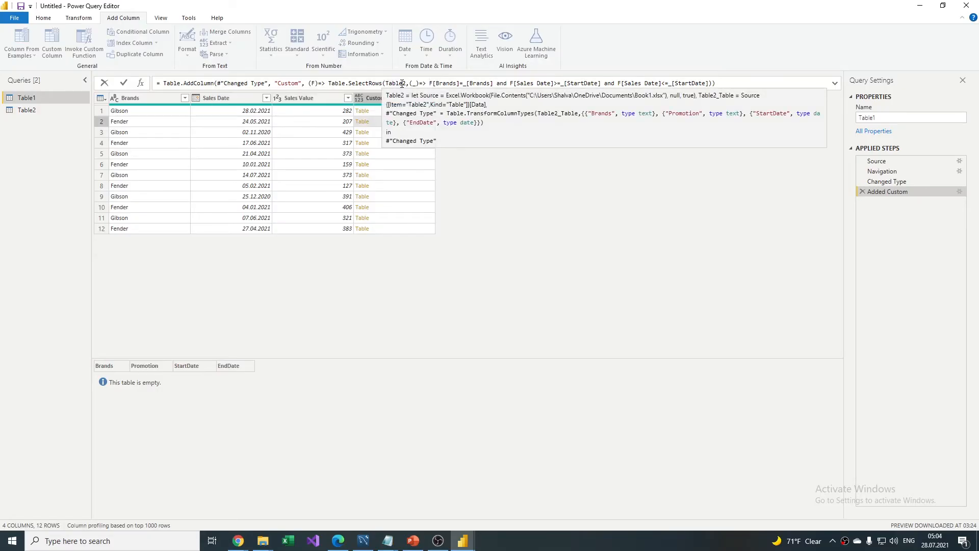
double_click(681, 84)
key(Return)
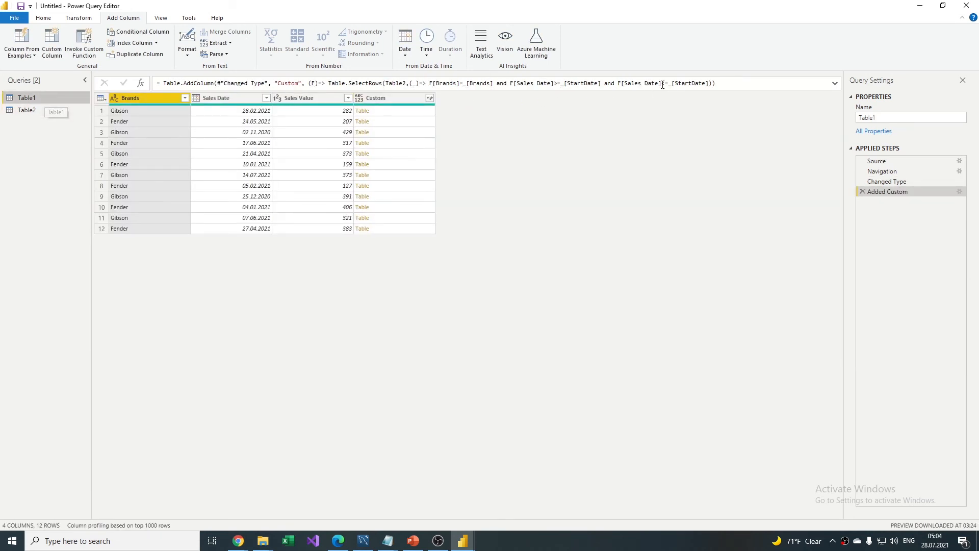
drag(691, 84, 682, 83)
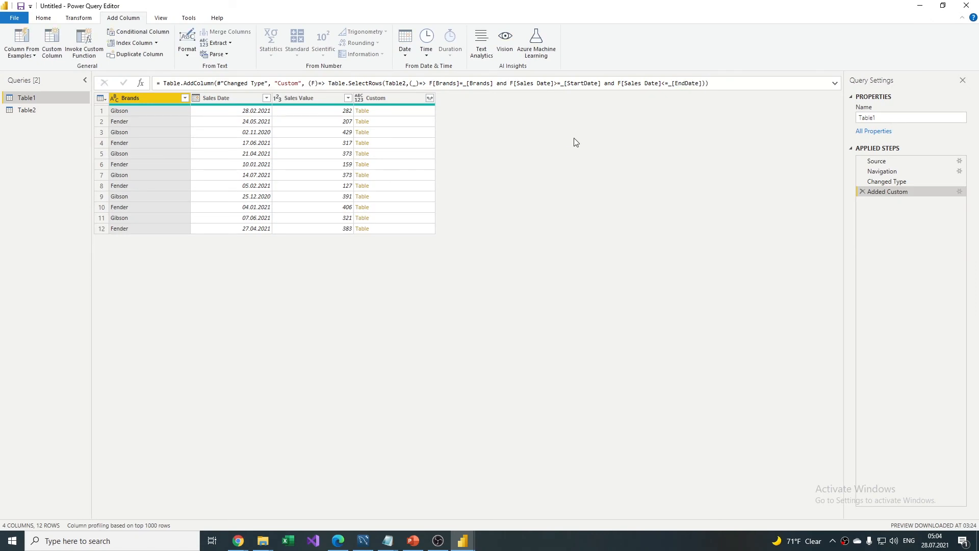
Preview the filtered nested tables in the Custom column for rows 7, 9, 10, 11 and 12.
click(411, 175)
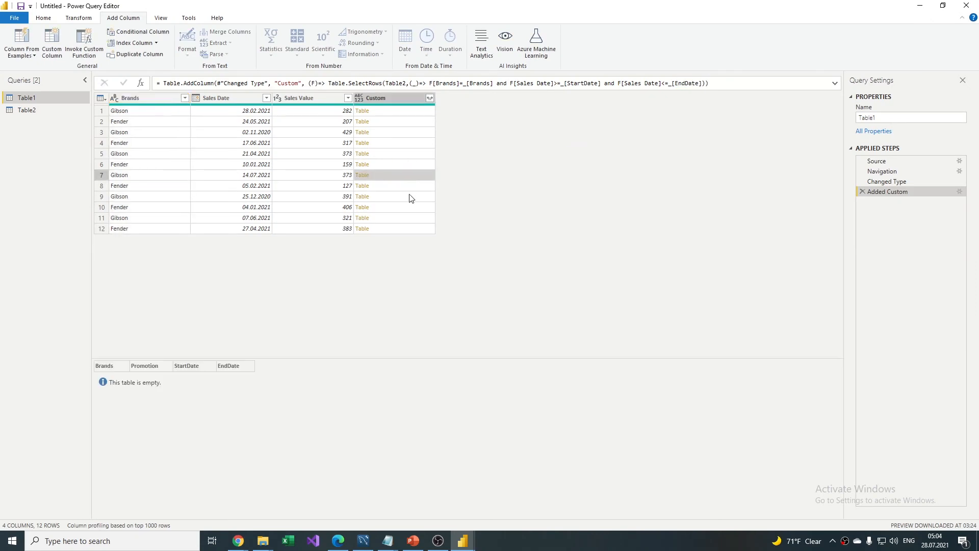
click(411, 197)
click(393, 208)
click(397, 217)
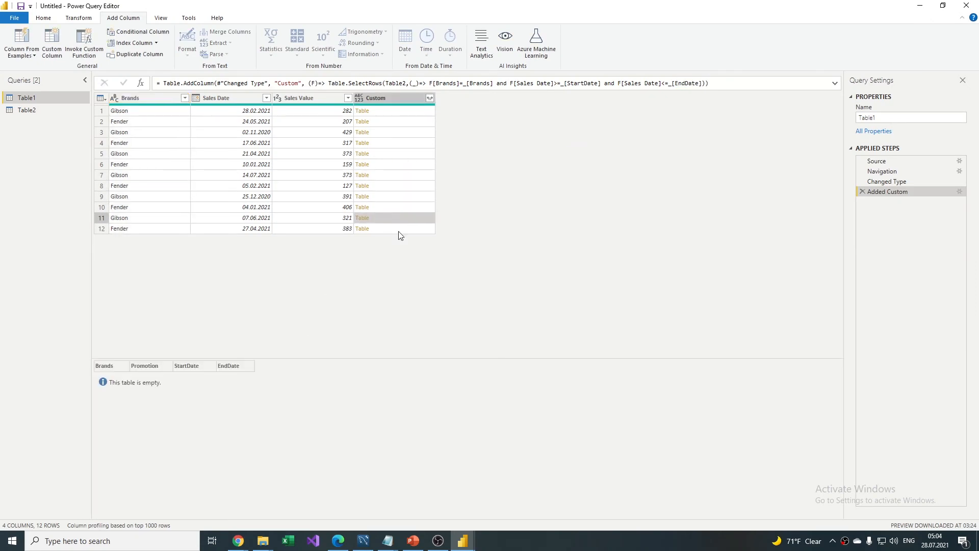
click(399, 229)
Expand the Custom column to only the Promotion field, without the original column name as prefix.
click(430, 98)
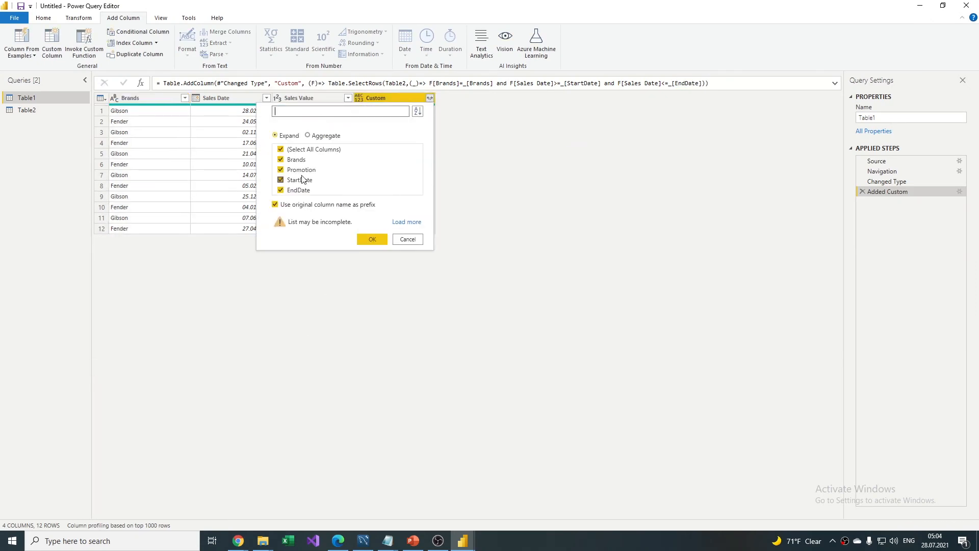
click(304, 149)
click(301, 170)
click(275, 205)
click(372, 240)
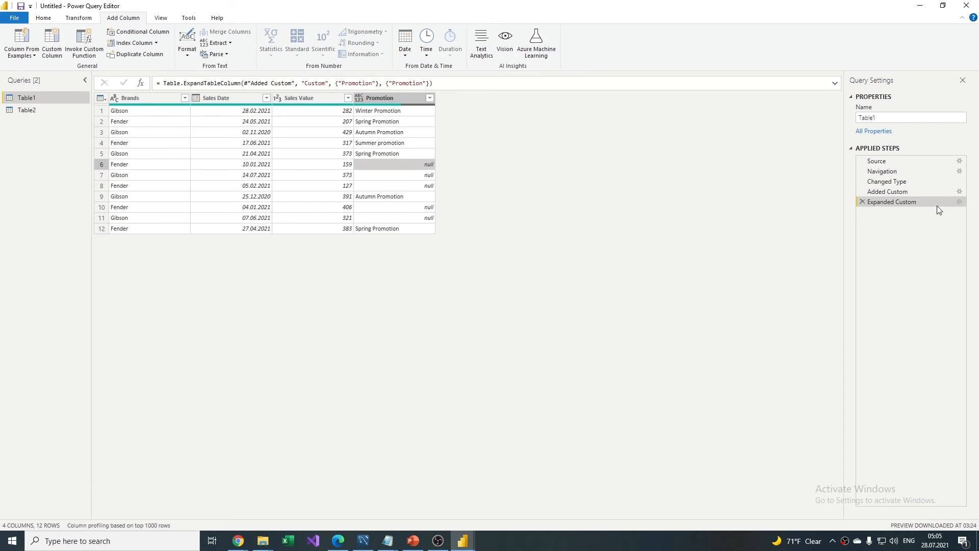
Review the Added Custom step's formula, examining the outer (F)=> and inner (_)=> function declarations.
click(911, 191)
drag(719, 83, 329, 84)
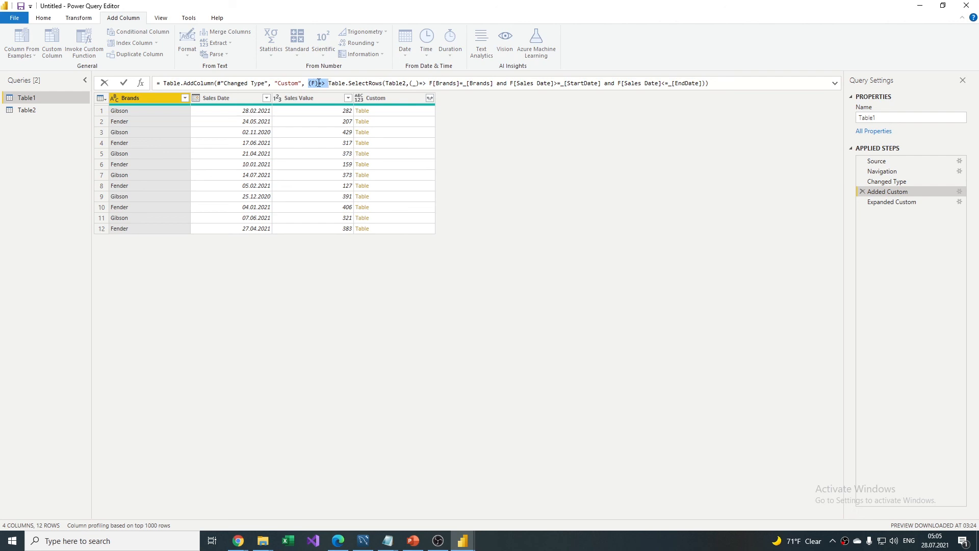
click(322, 83)
drag(419, 84, 410, 83)
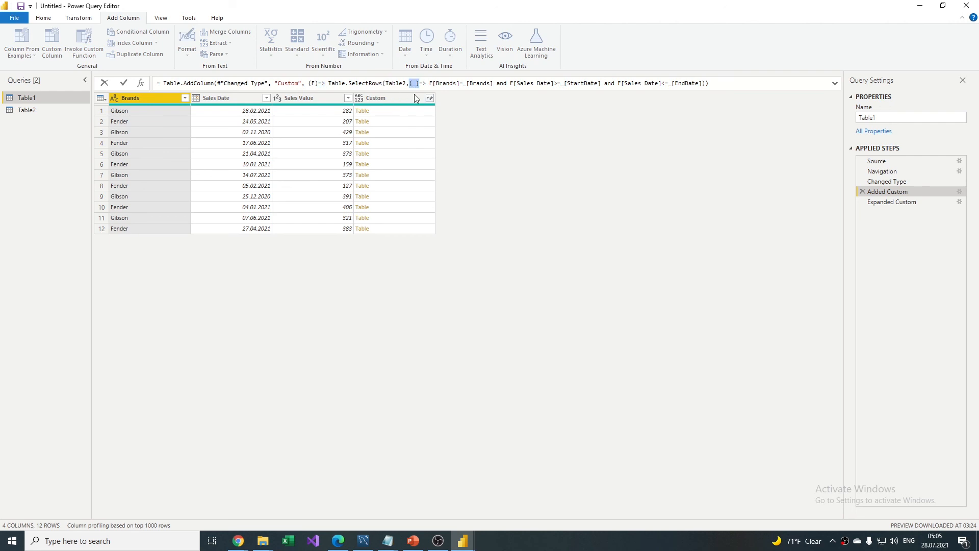